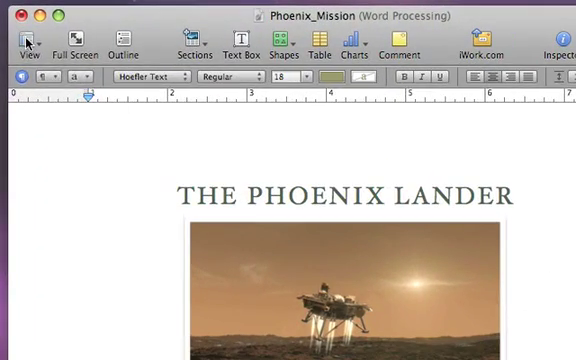
Show the page thumbnails and move the selected Kepler's laws pages up to become pages 3 and 4.
click(29, 42)
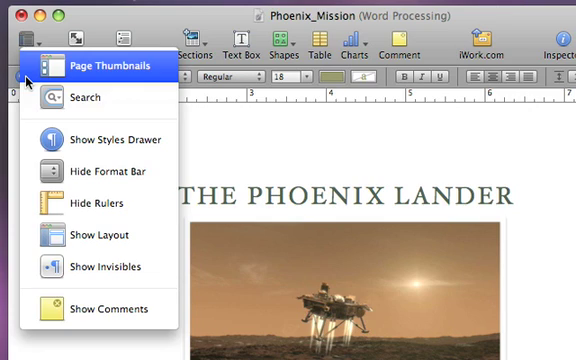
click(60, 66)
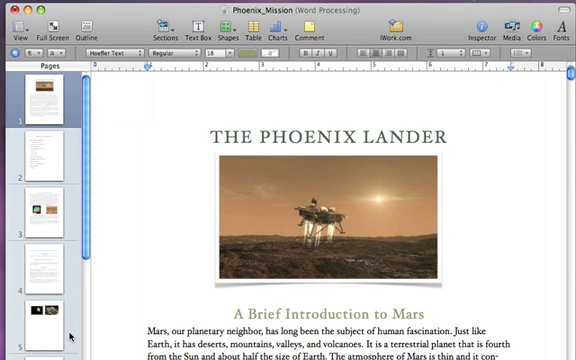
click(44, 325)
drag(50, 278, 46, 204)
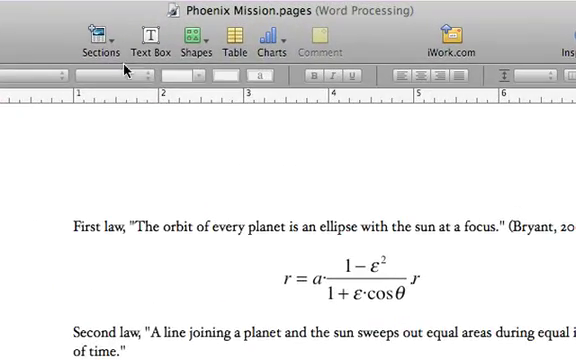
click(100, 35)
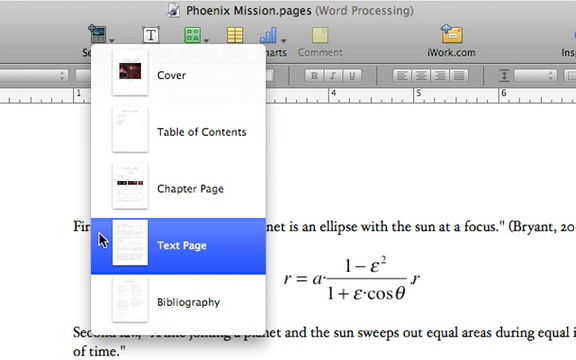
click(48, 258)
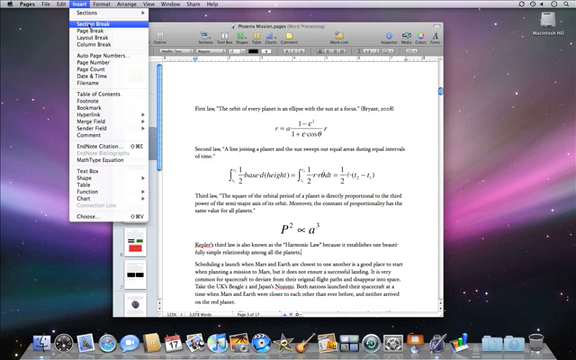
Insert a section break before the paragraph about scheduling a launch to Mars.
click(90, 24)
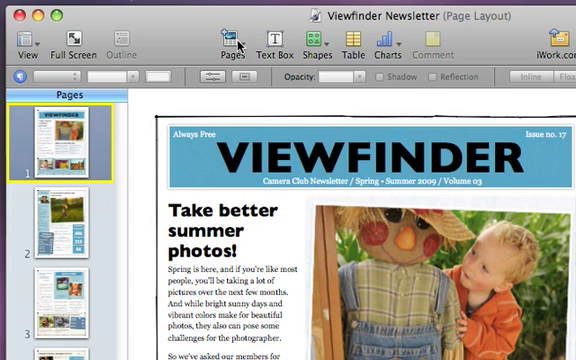
Add a 2 Column & Sidebar page to the Viewfinder Newsletter after the cover page.
click(238, 44)
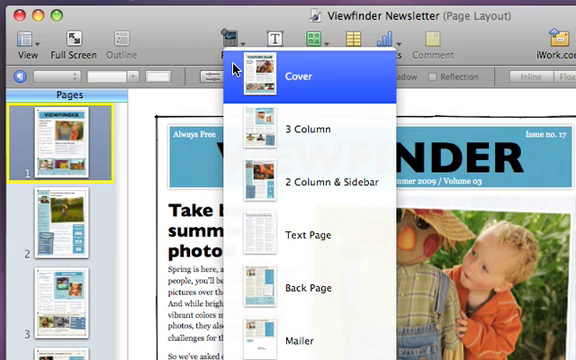
click(228, 172)
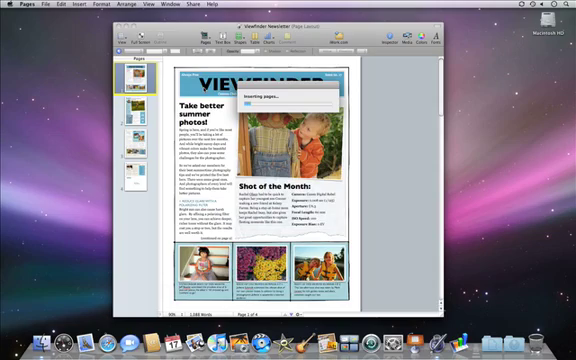